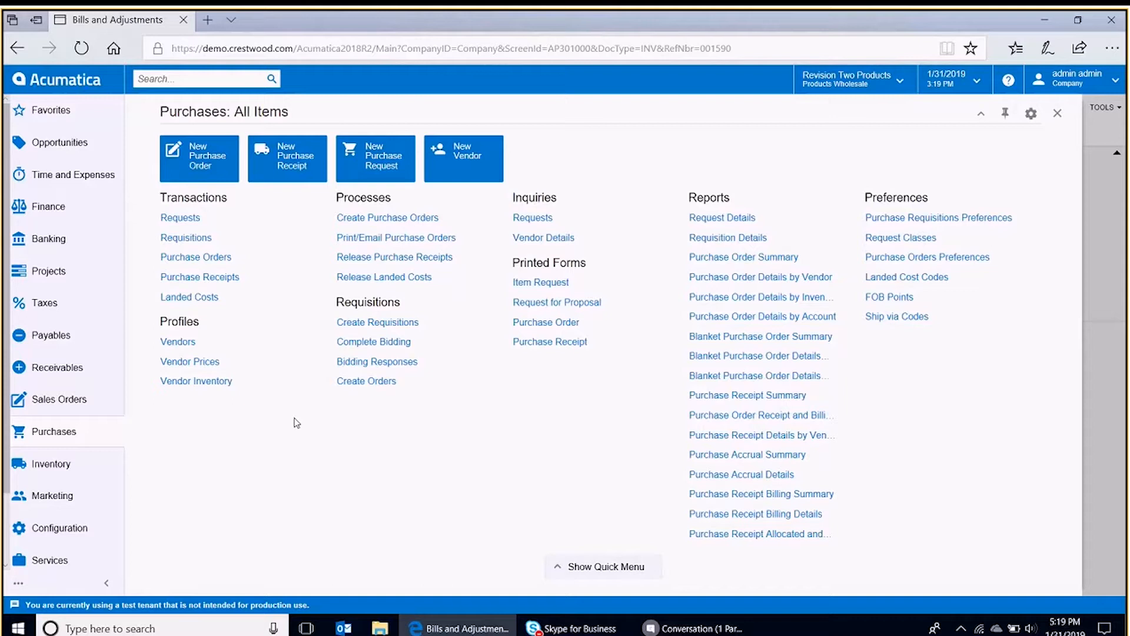
- Start a new landed cost document with vendor TRANSIT - Transit Transport
left_click(207, 297)
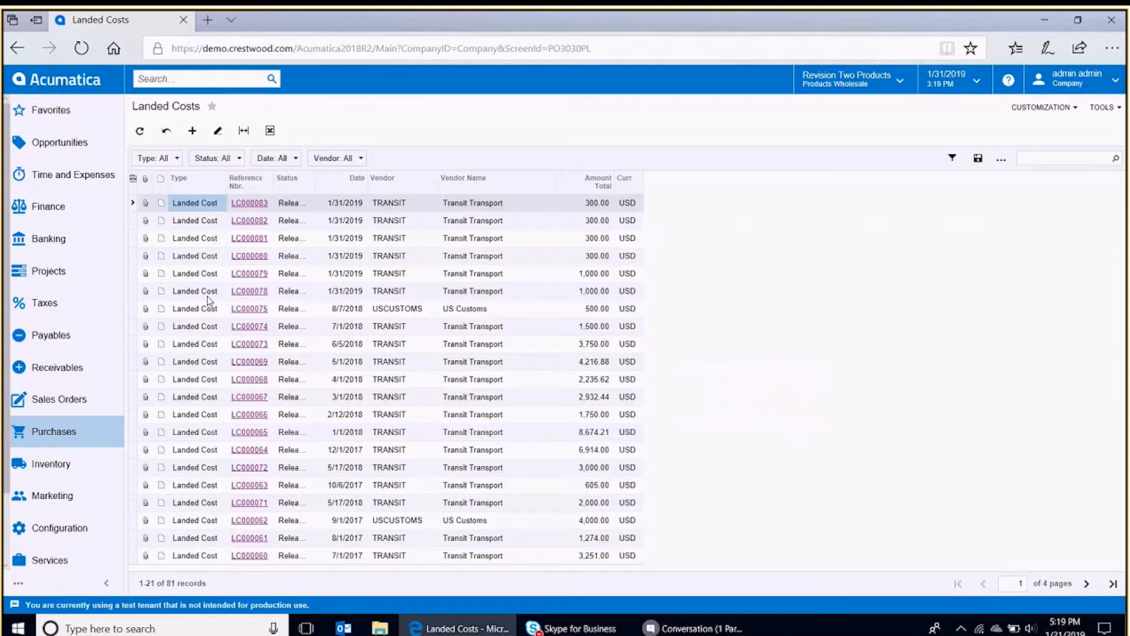
left_click(191, 132)
left_click(379, 164)
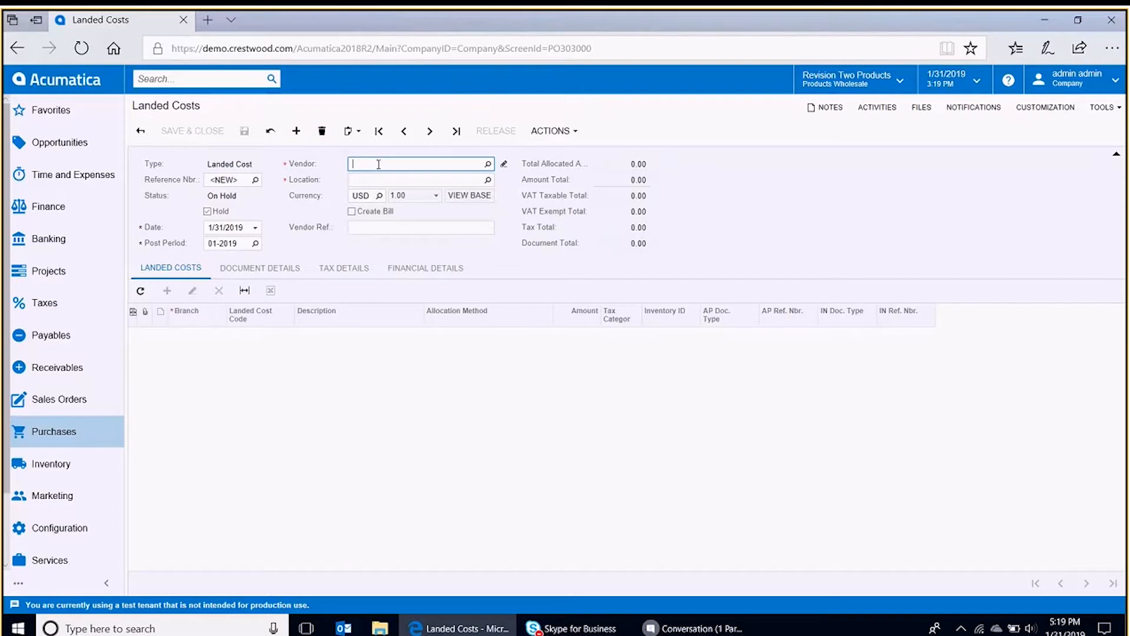
type("tra")
left_click(388, 181)
- Add a landed cost line with the TRANSPORT Freight and Transportation code
left_click(168, 292)
left_click(260, 336)
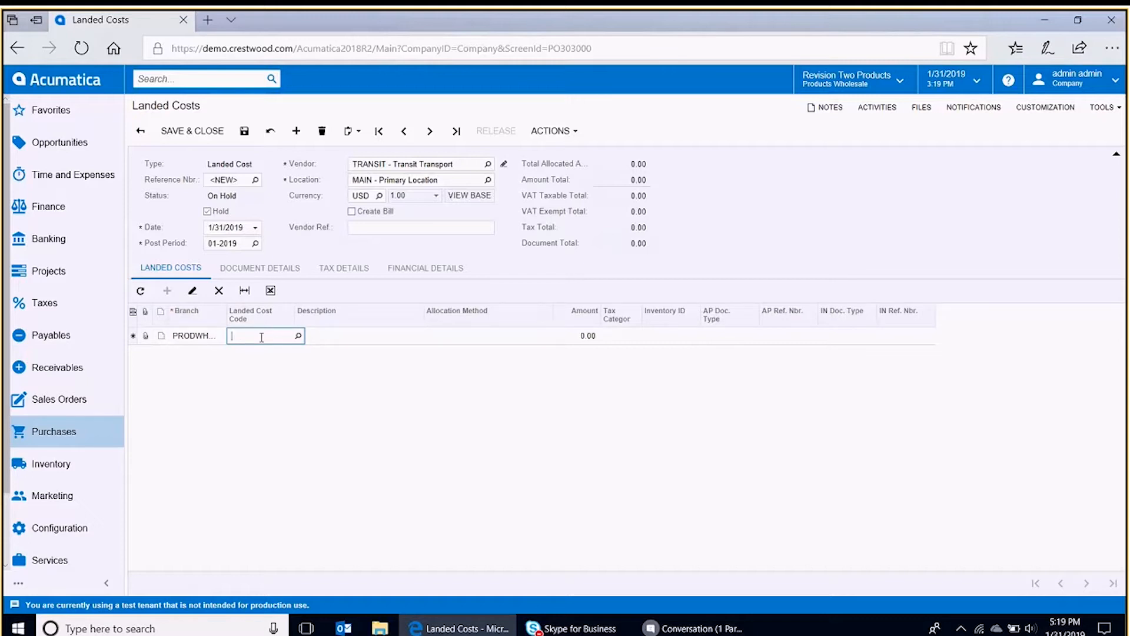
double_click(261, 337)
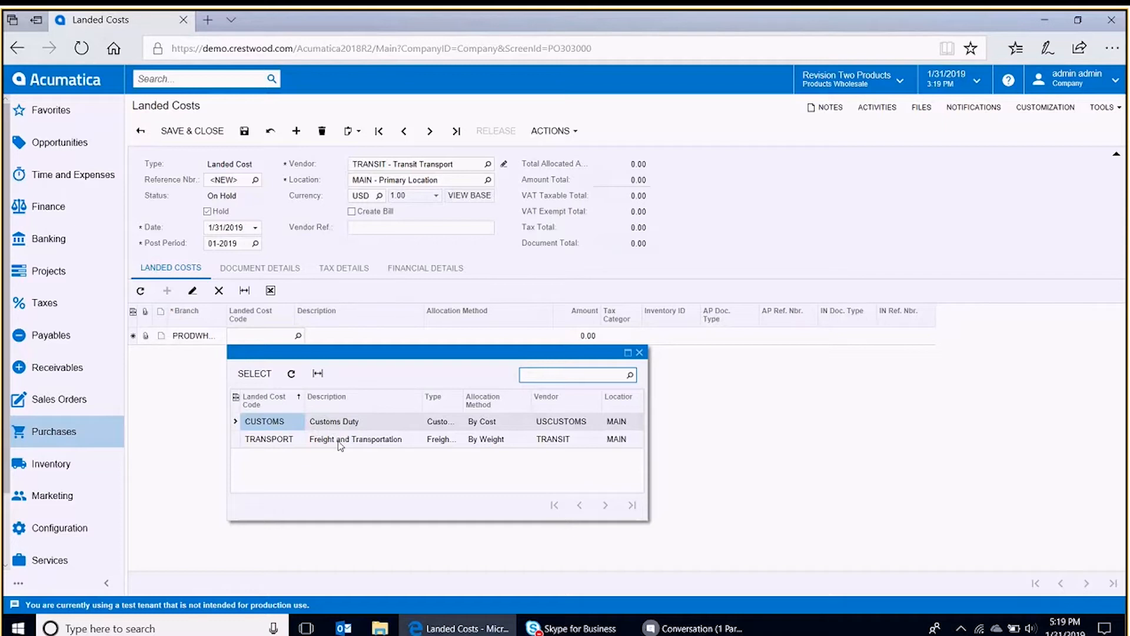
left_click(519, 426)
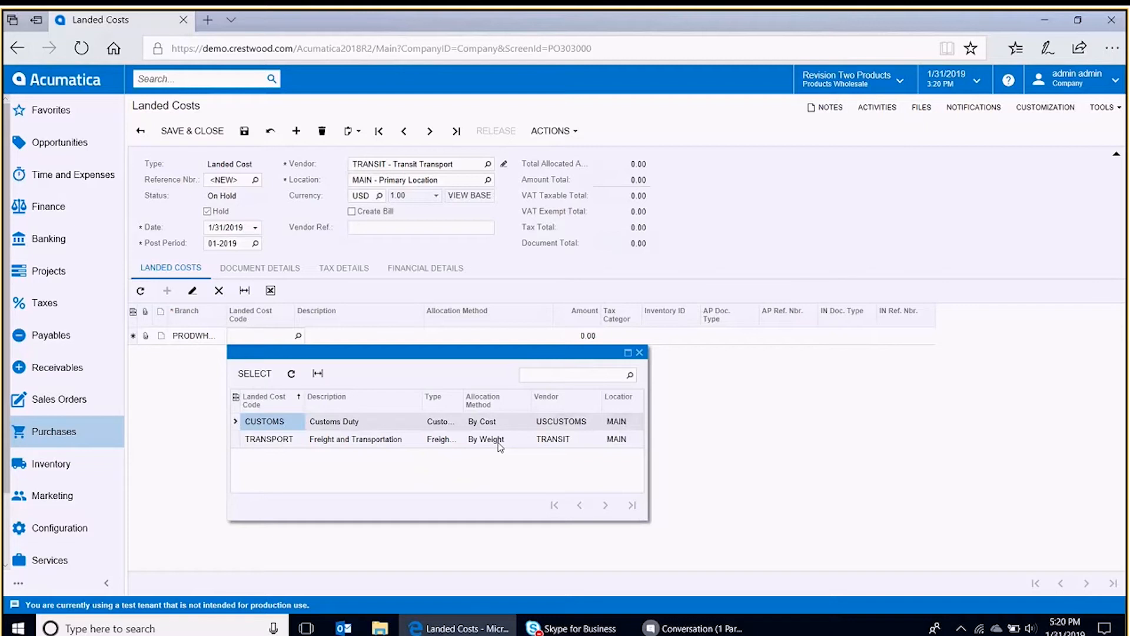
left_click(368, 440)
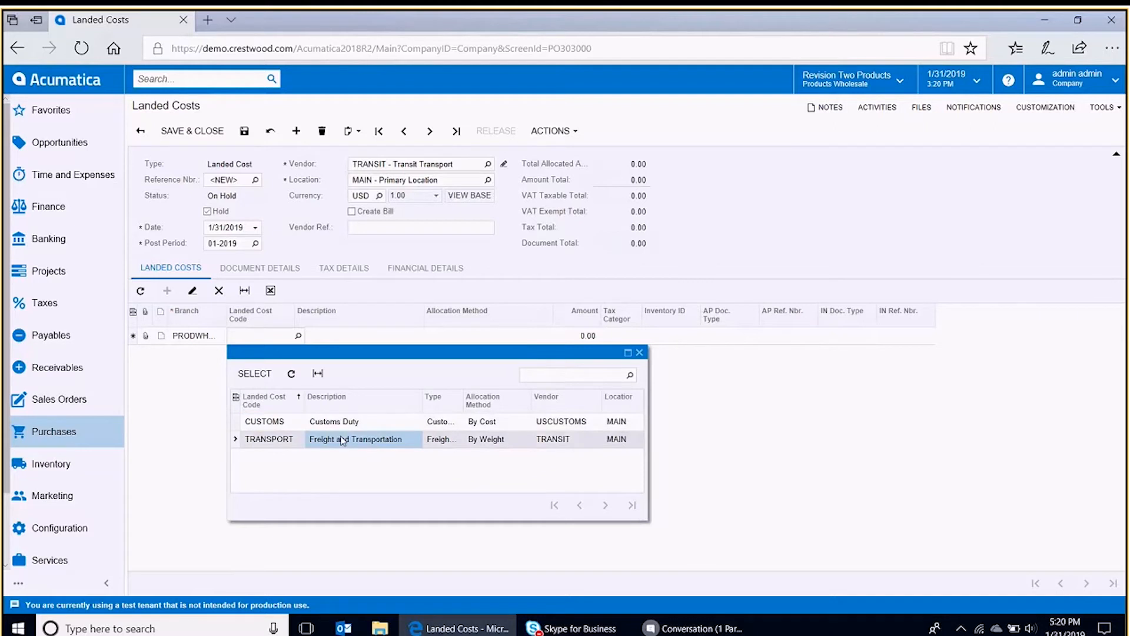
double_click(343, 440)
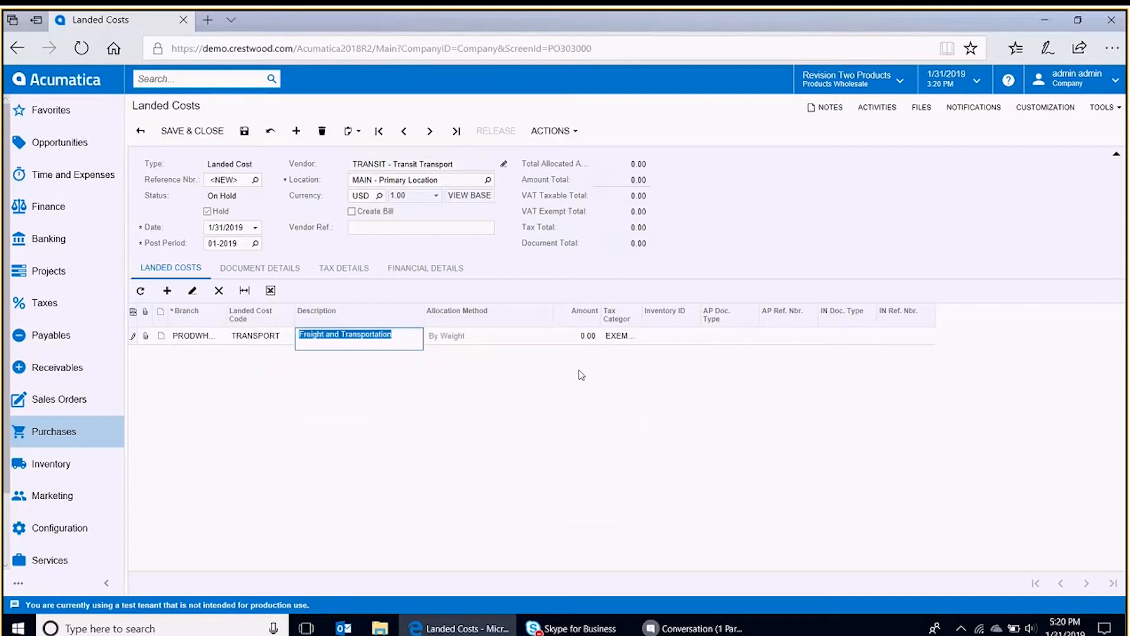
- Set the landed cost line amount to 300
left_click(577, 339)
type("300")
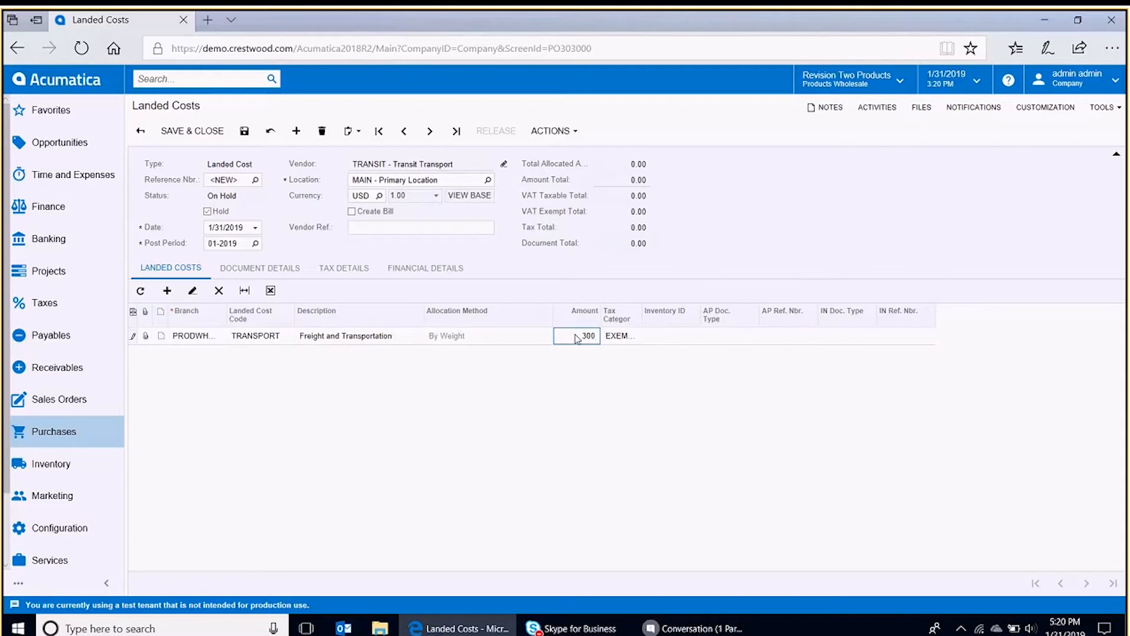
key("Tab")
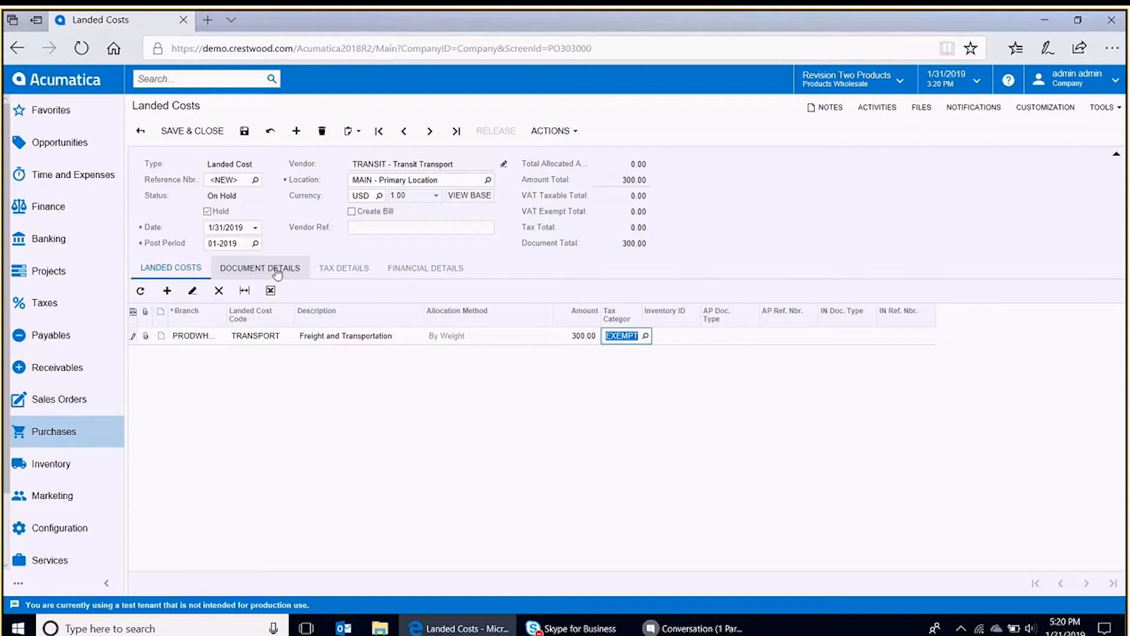
- Add purchase receipt PR000777 to the document details
left_click(278, 271)
left_click(220, 291)
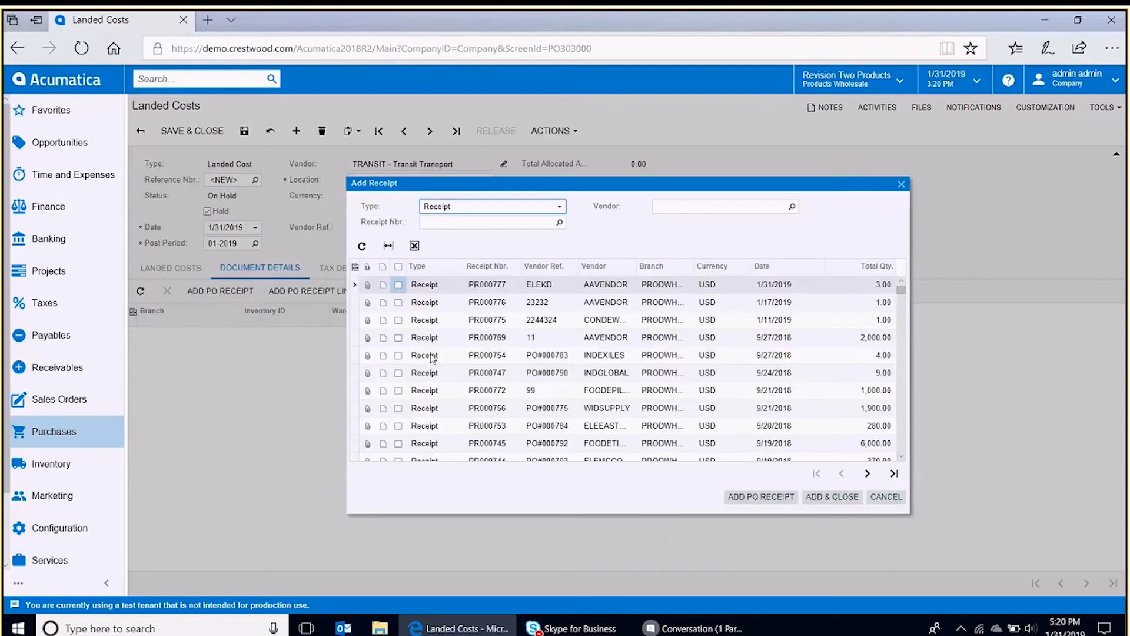
left_click(398, 285)
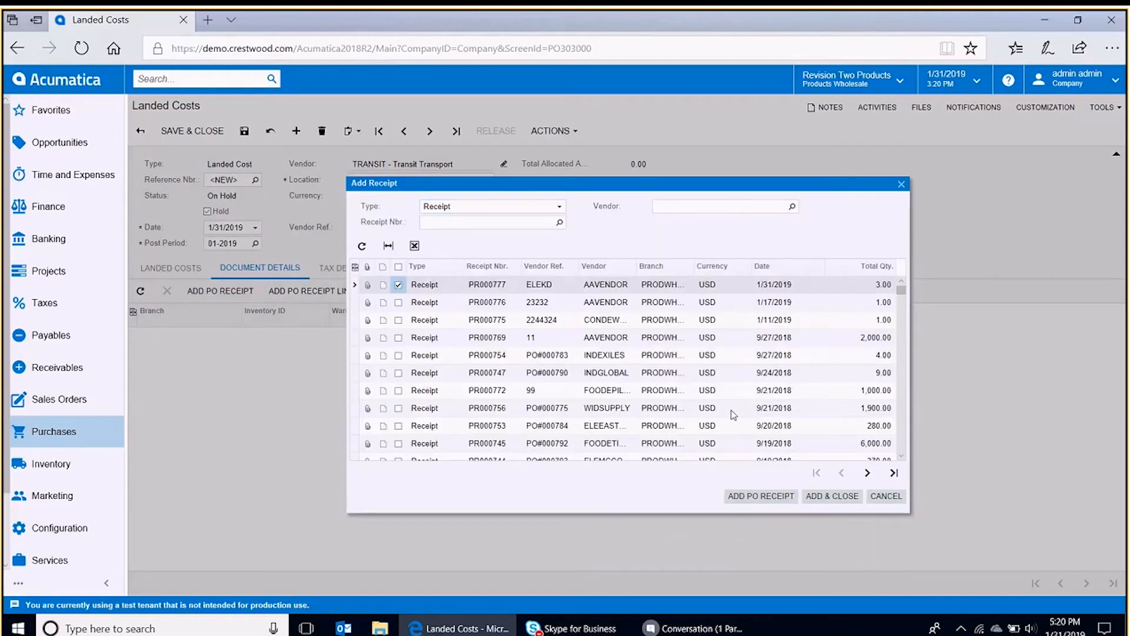
left_click(826, 496)
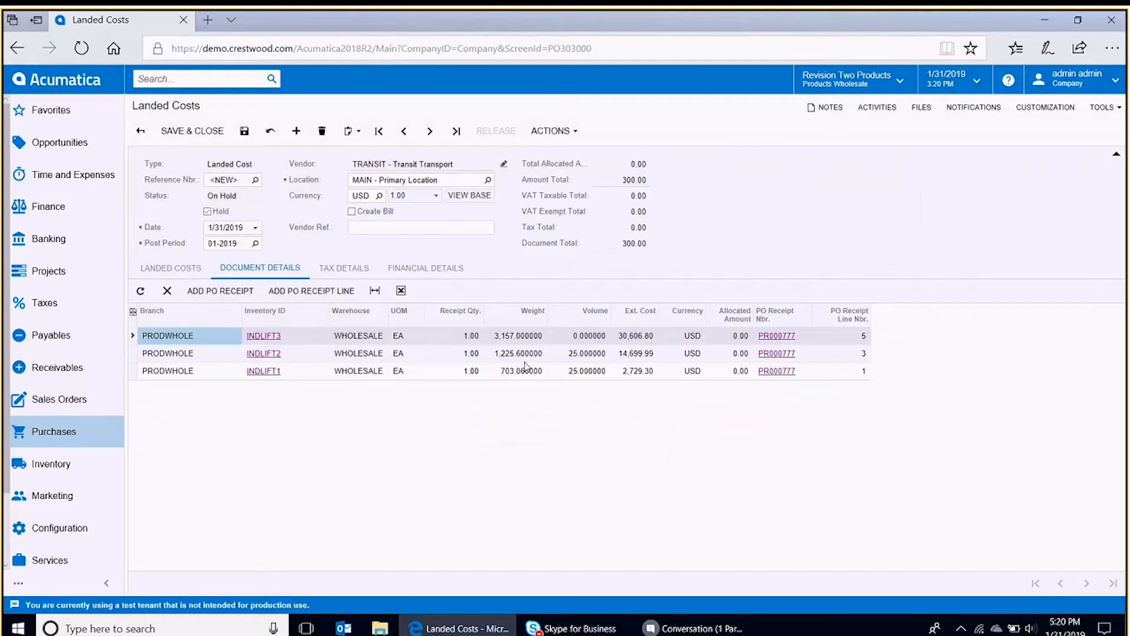
- Save the landed cost document after reviewing the receipt lines' weights
left_click(520, 339)
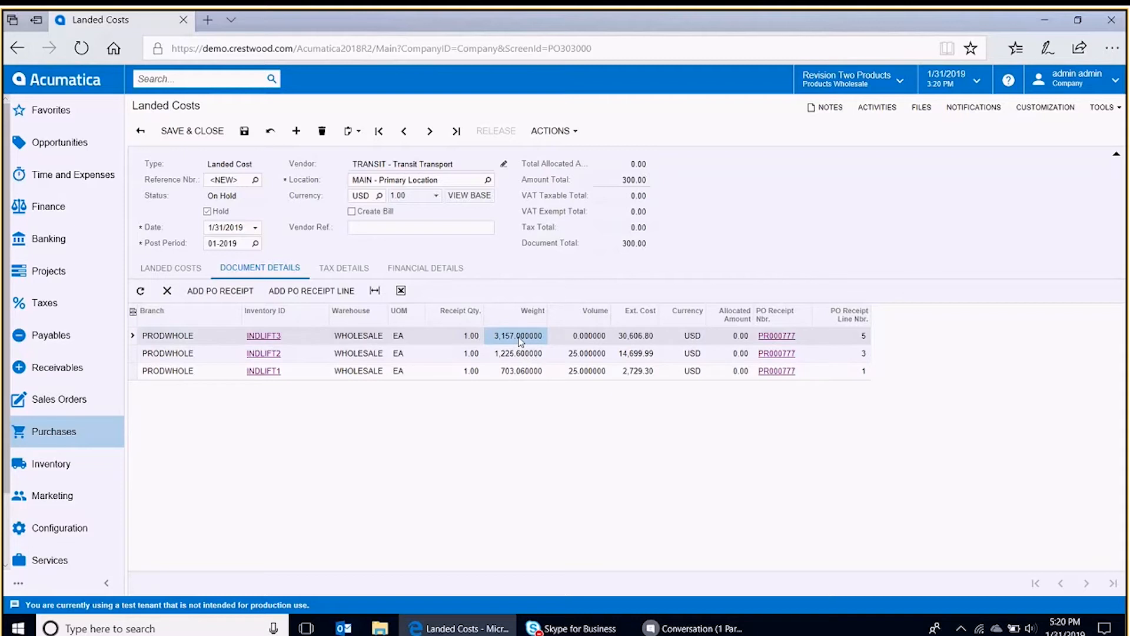
left_click(512, 355)
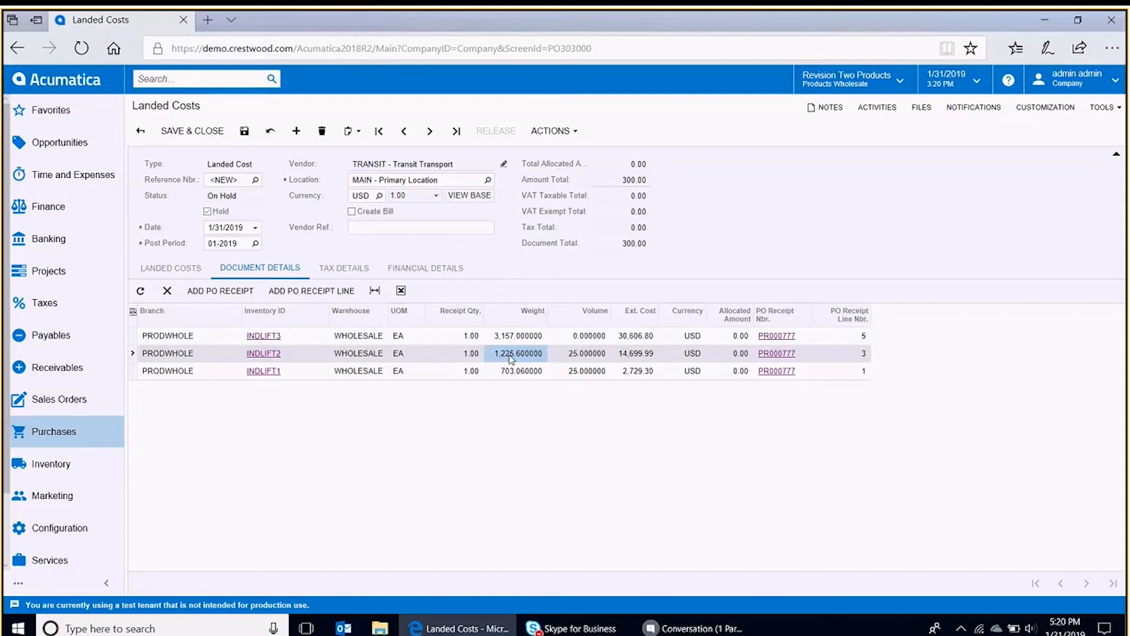
left_click(513, 373)
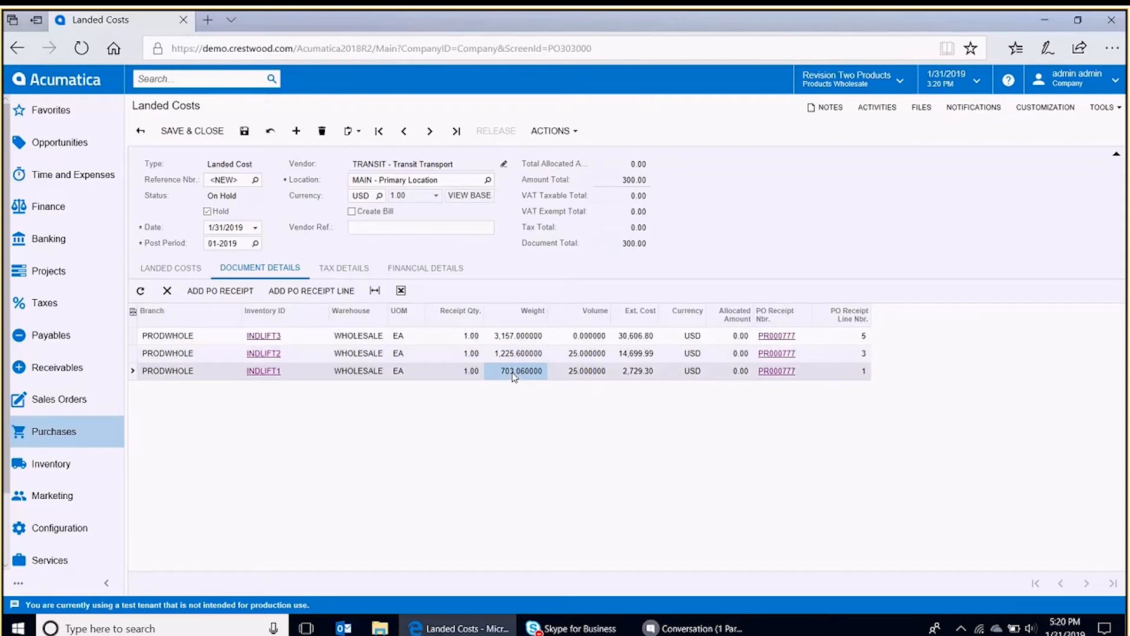
left_click(735, 337)
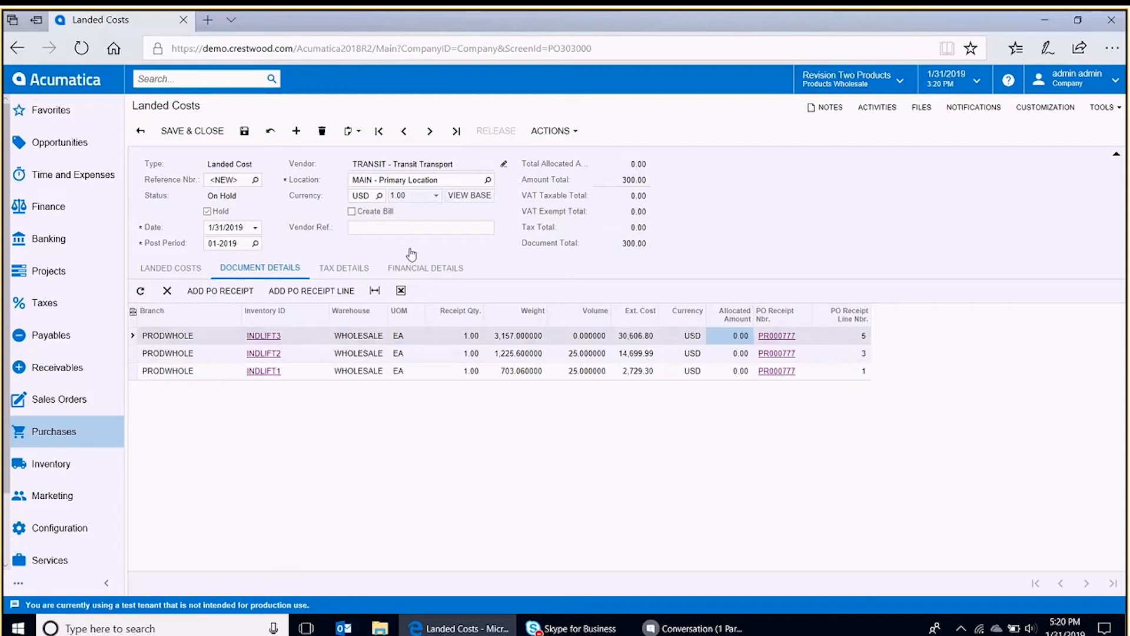
left_click(244, 131)
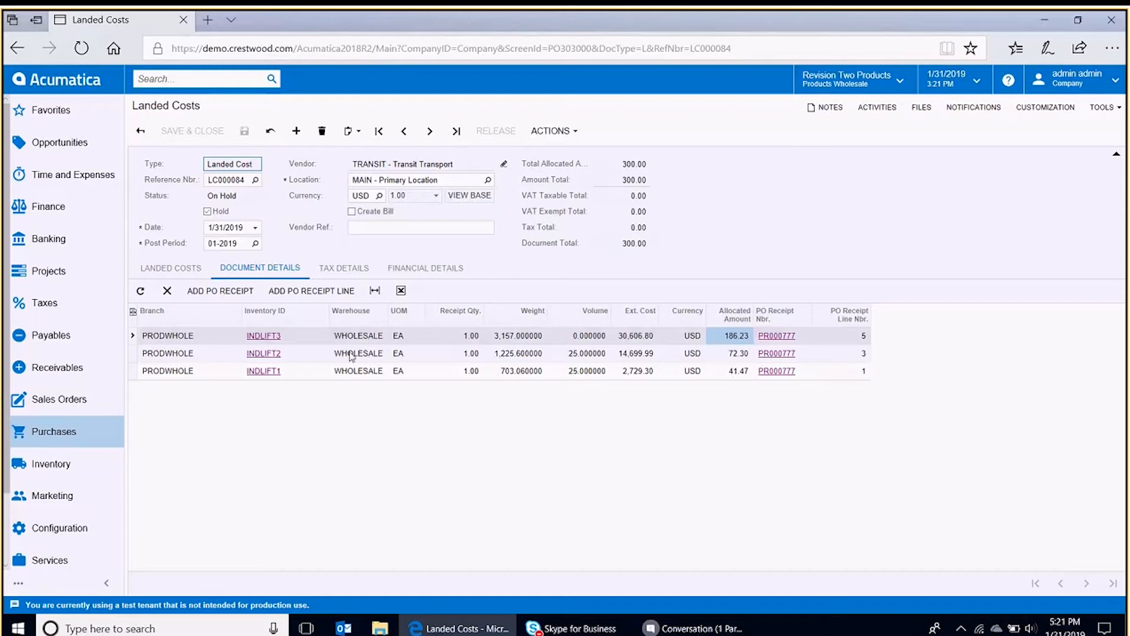
- Remove the hold and release the landed cost document
left_click(207, 212)
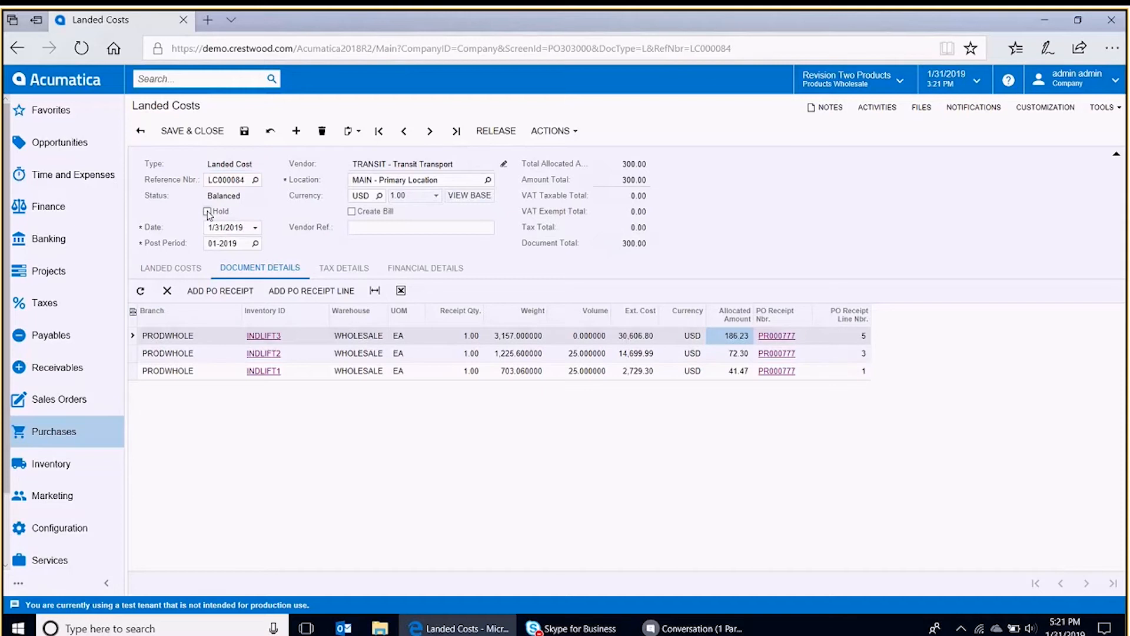
left_click(504, 134)
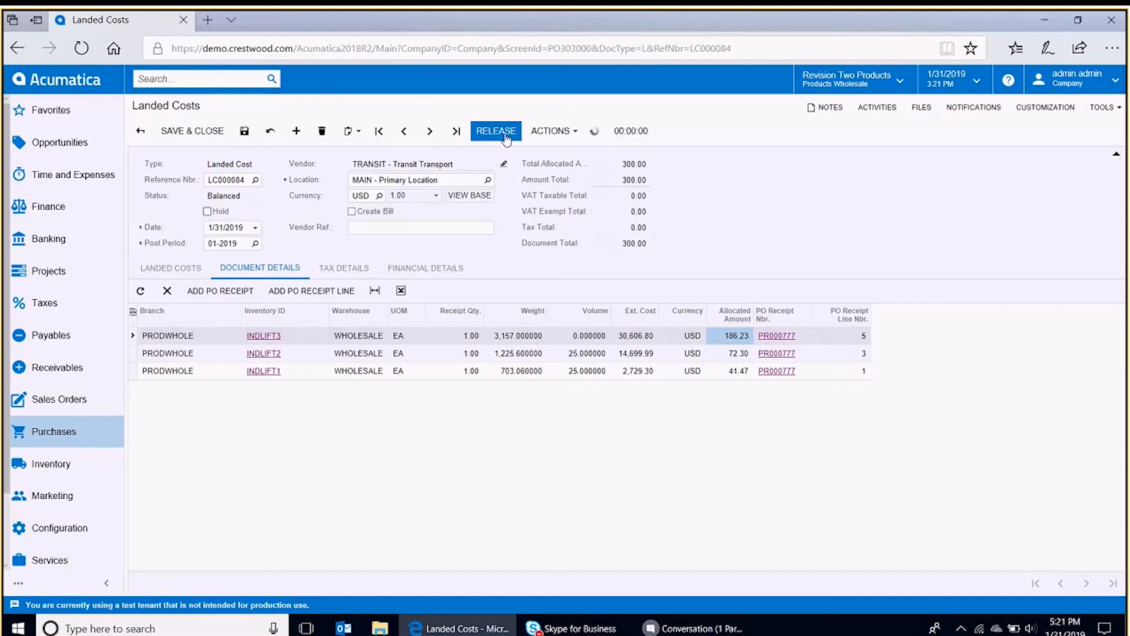
- Open the inventory adjustment 000092 generated by the landed cost and its GL batch
left_click(177, 267)
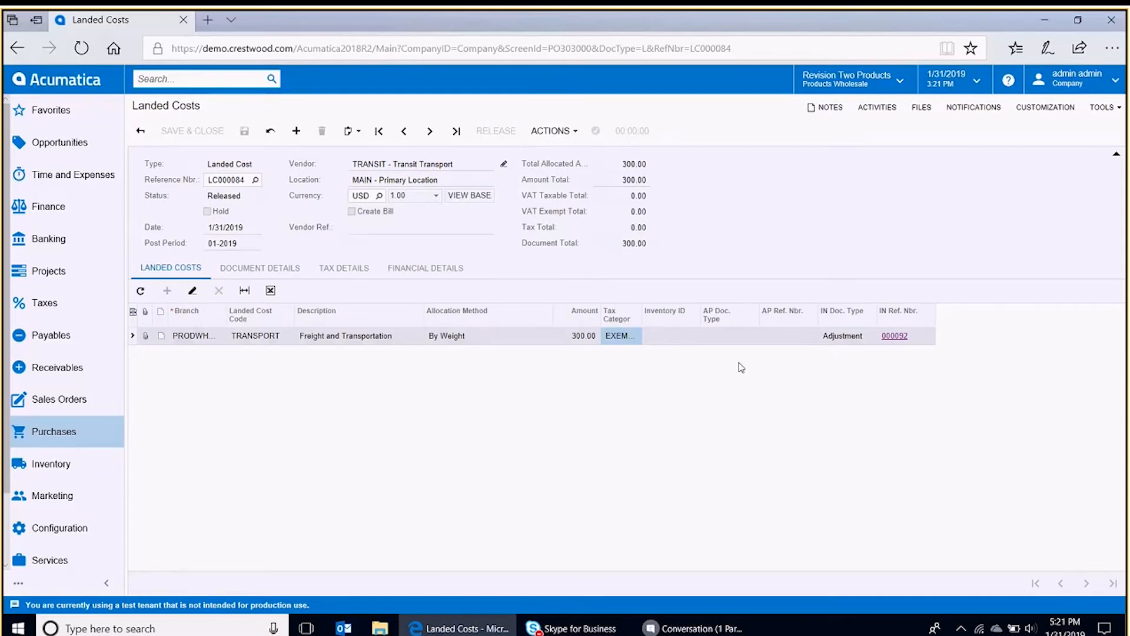
left_click(894, 335)
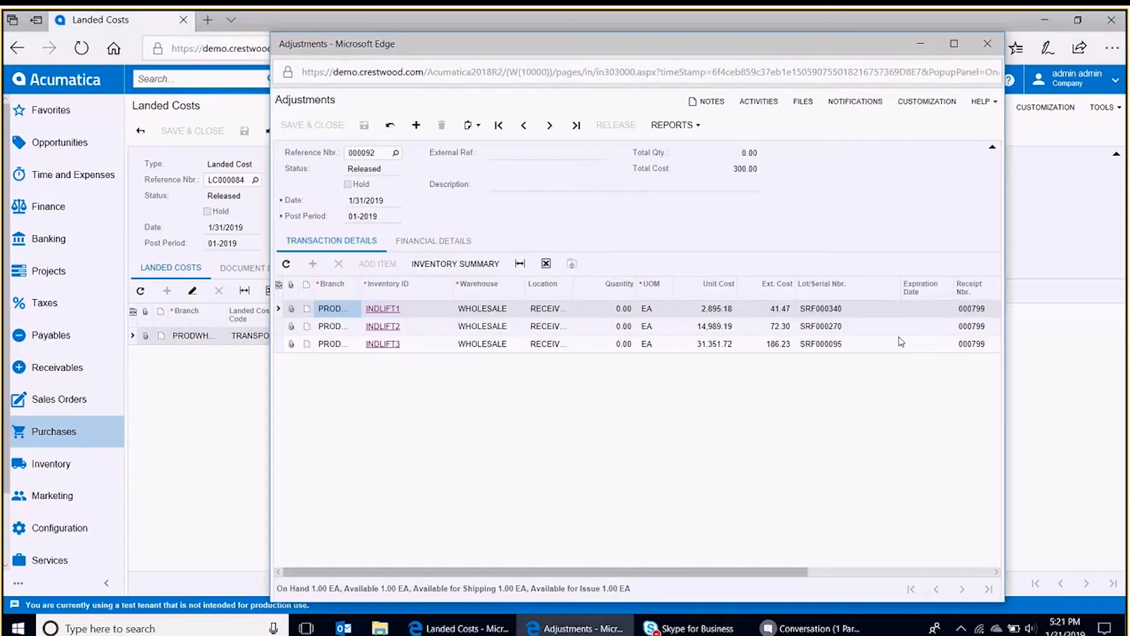
left_click(442, 241)
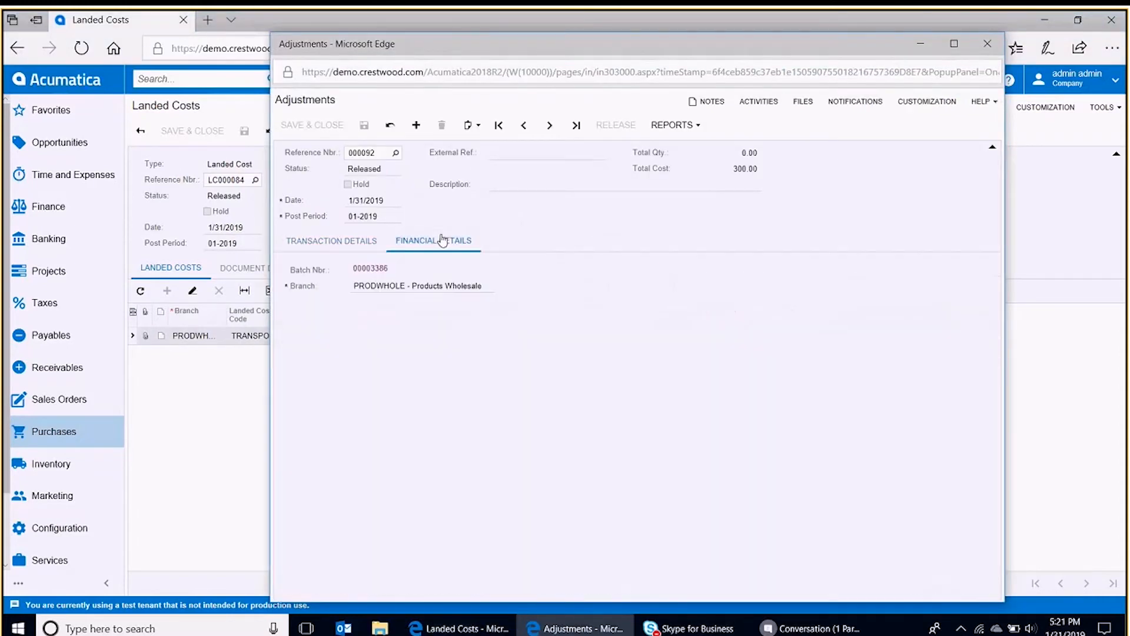
left_click(373, 268)
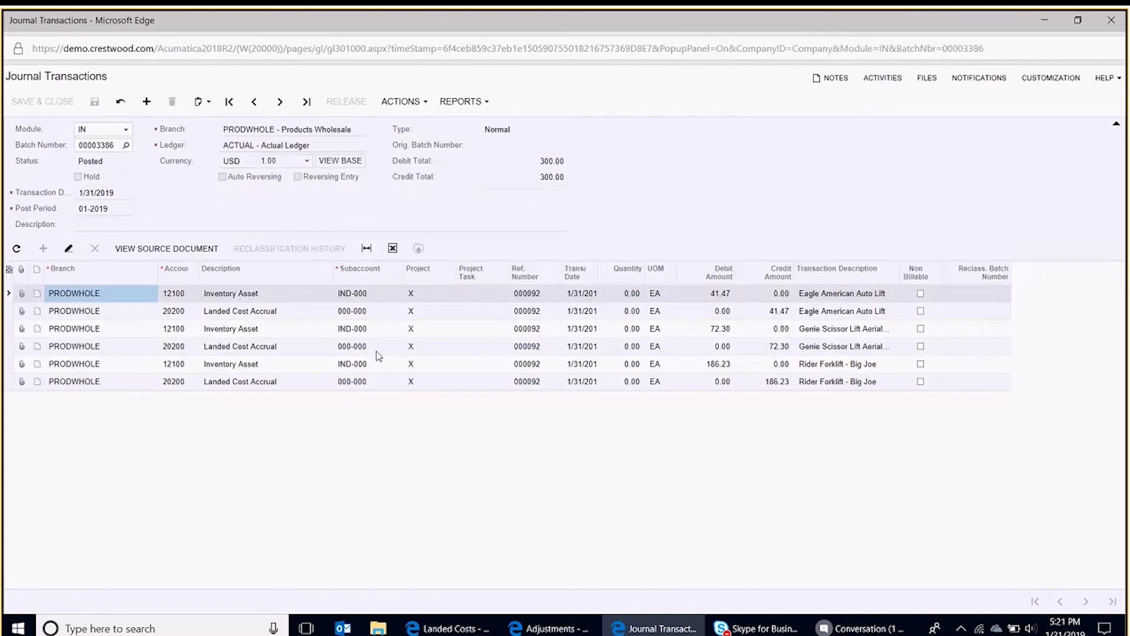
- Sort the journal lines by account, review the debit amounts, and close the popup windows
left_click(192, 268)
left_click(194, 296)
left_click(701, 296)
left_click(700, 311)
left_click(701, 333)
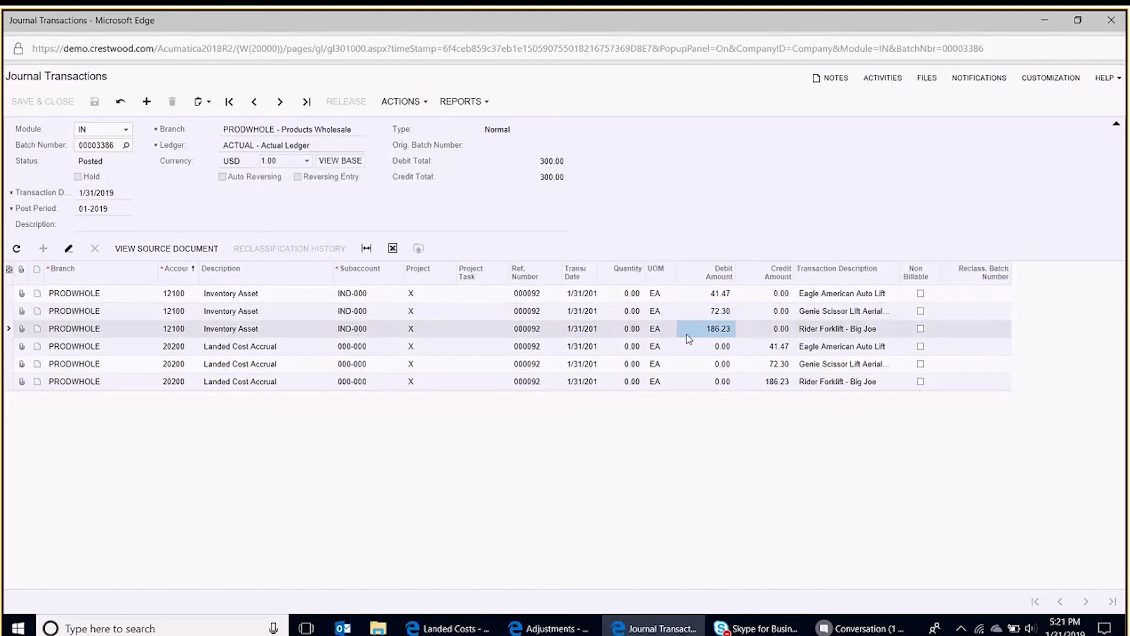
left_click(716, 353)
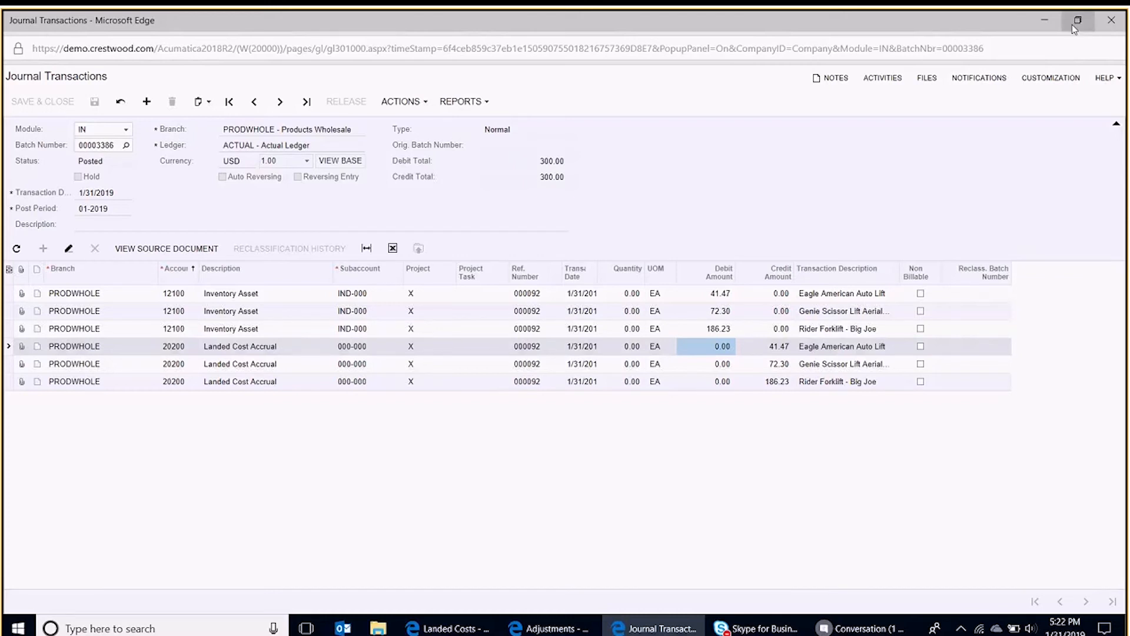
left_click(1111, 20)
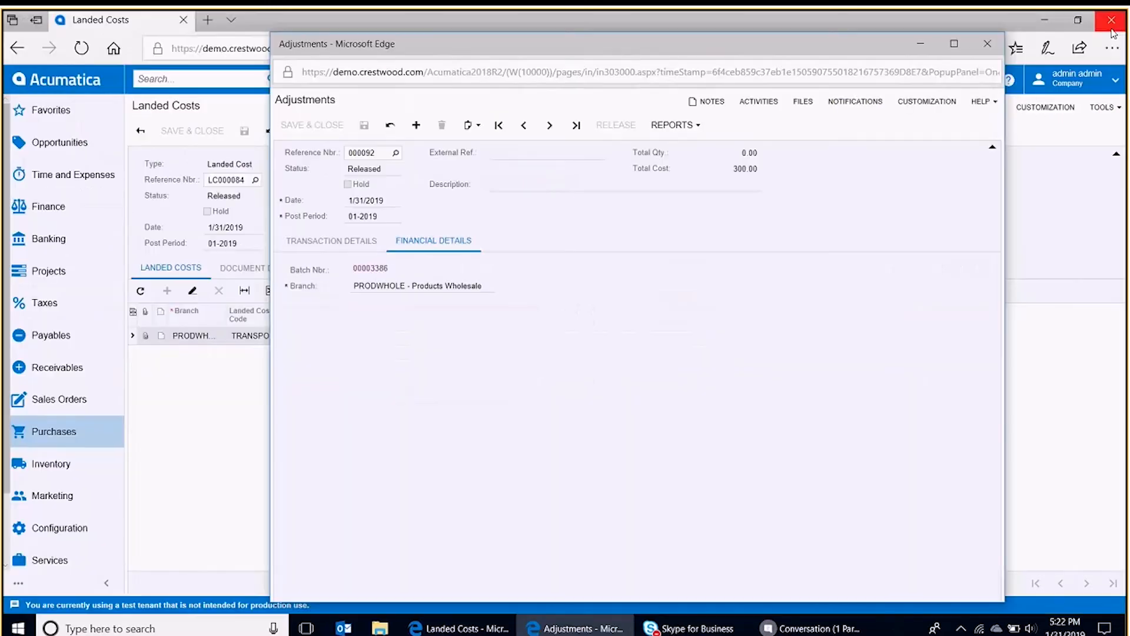
left_click(988, 43)
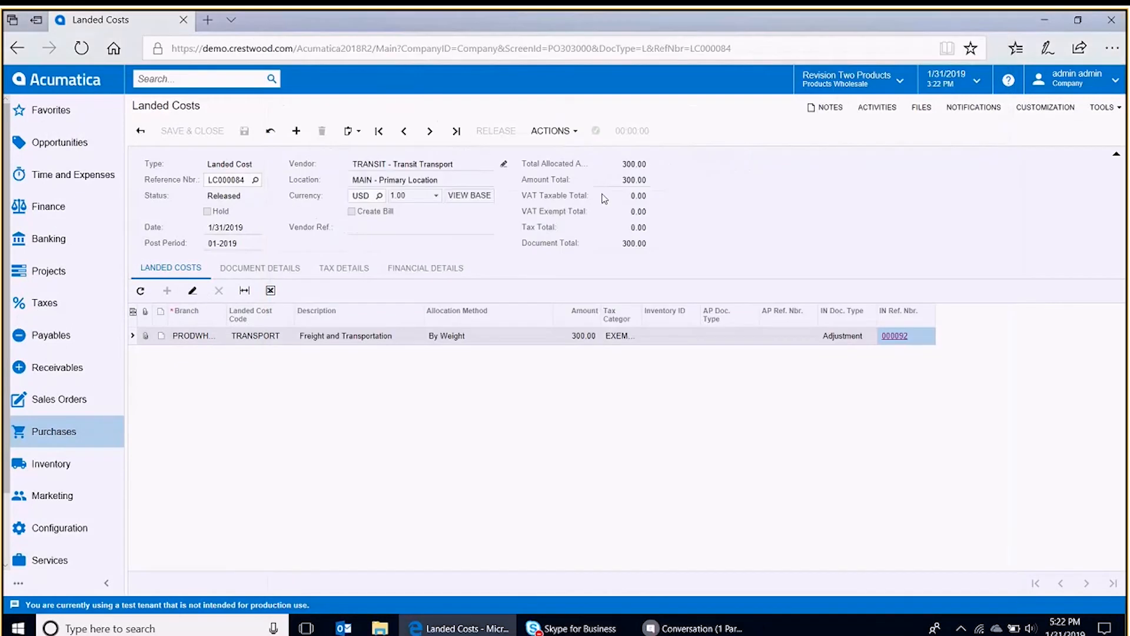
- Create an AP bill from the landed cost document
left_click(554, 131)
left_click(568, 153)
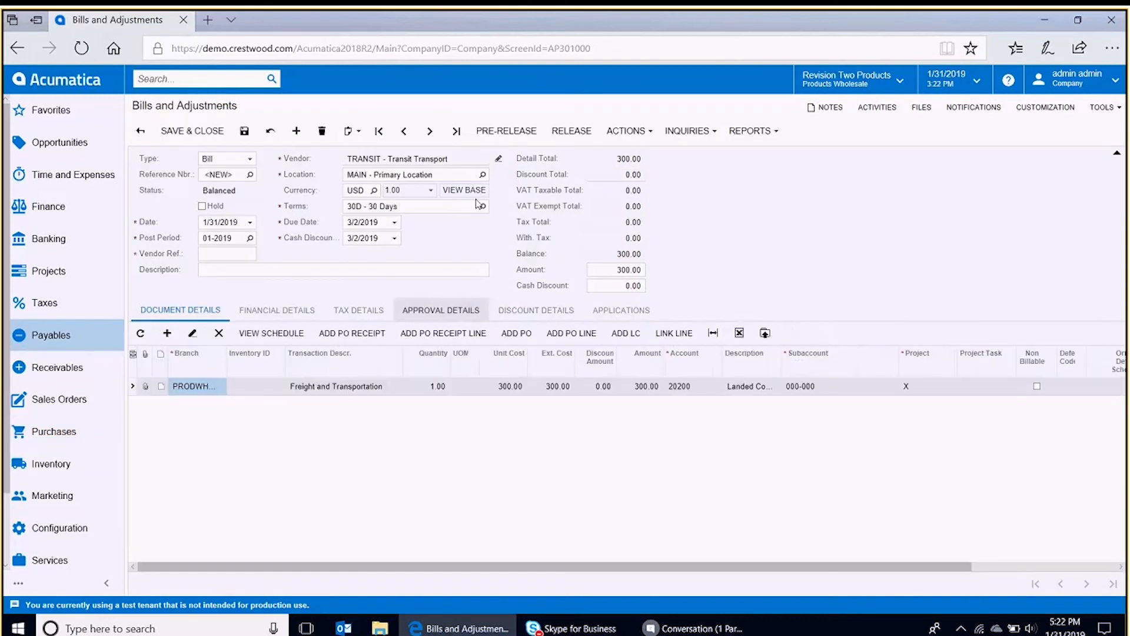
- Enter vendor reference 76543 and release the bill
left_click(572, 133)
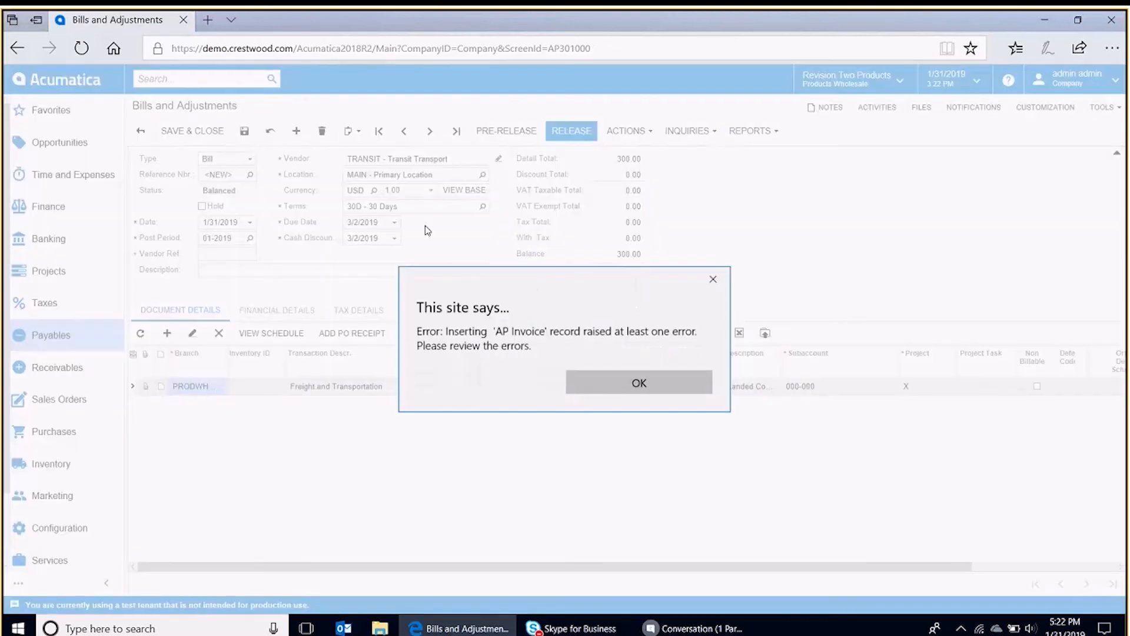
left_click(589, 385)
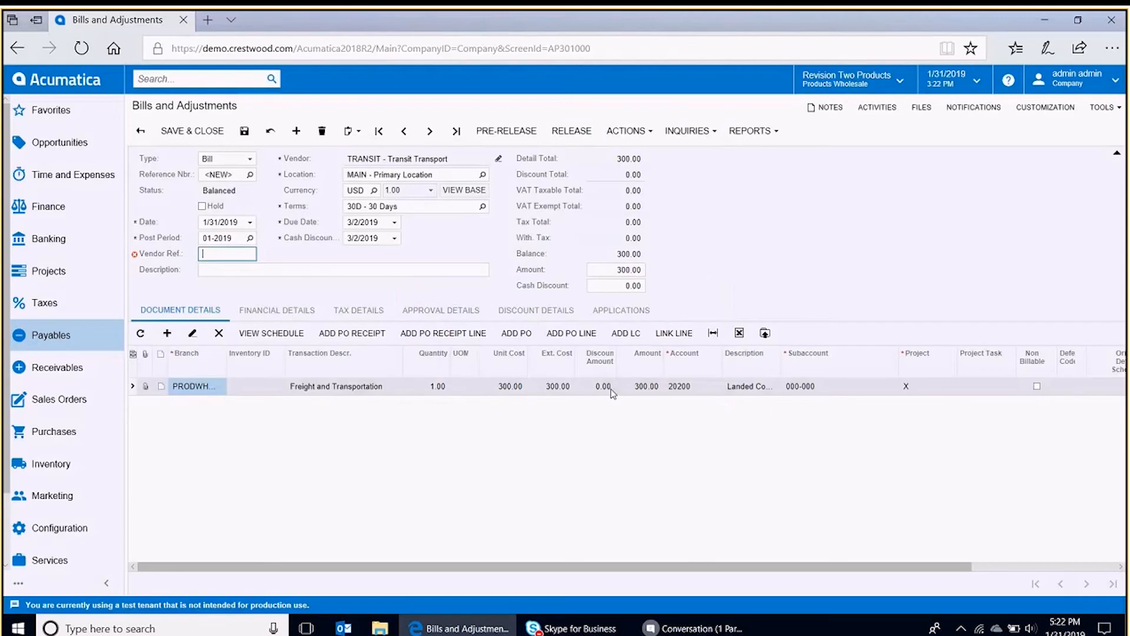
type("76543")
key("Tab")
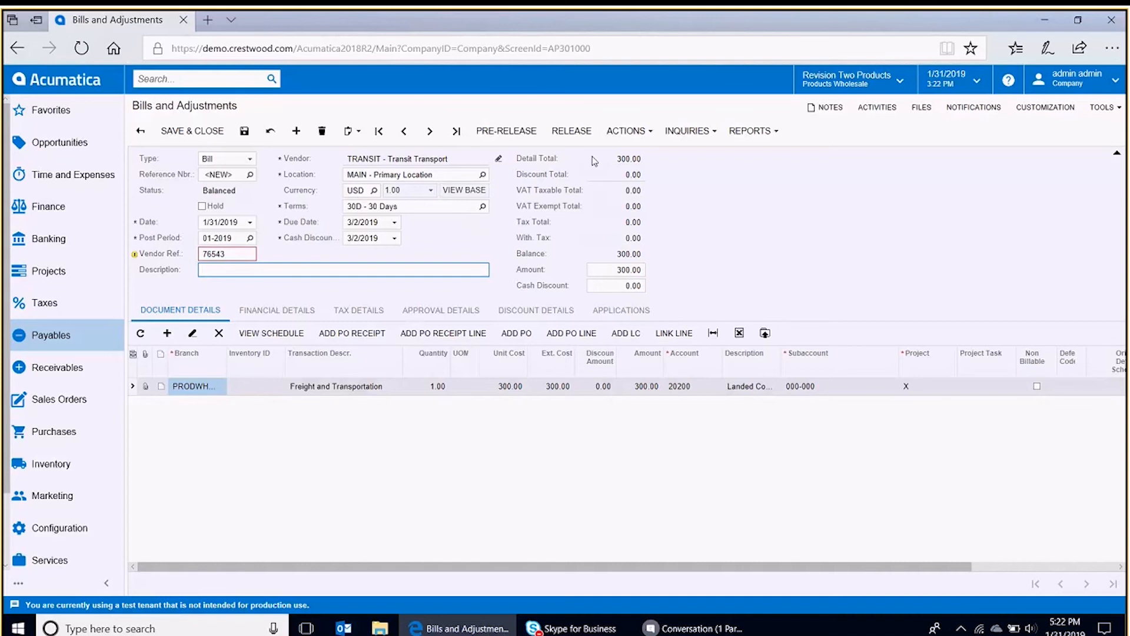
left_click(584, 133)
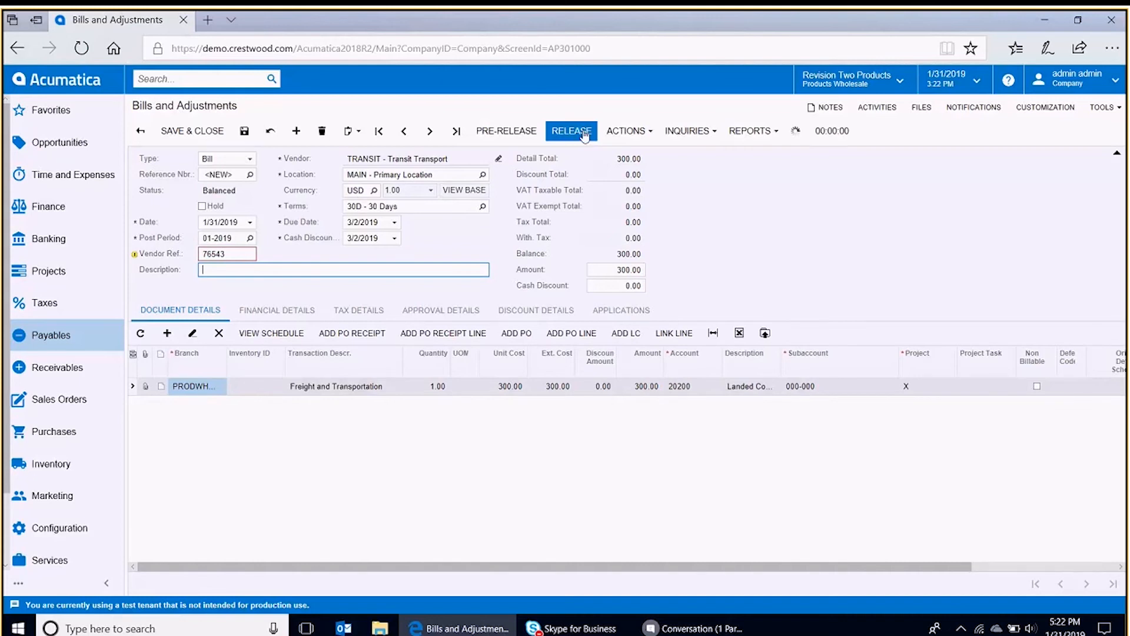
- Open the bill's GL batch and review its debit and credit entries
left_click(312, 316)
left_click(257, 355)
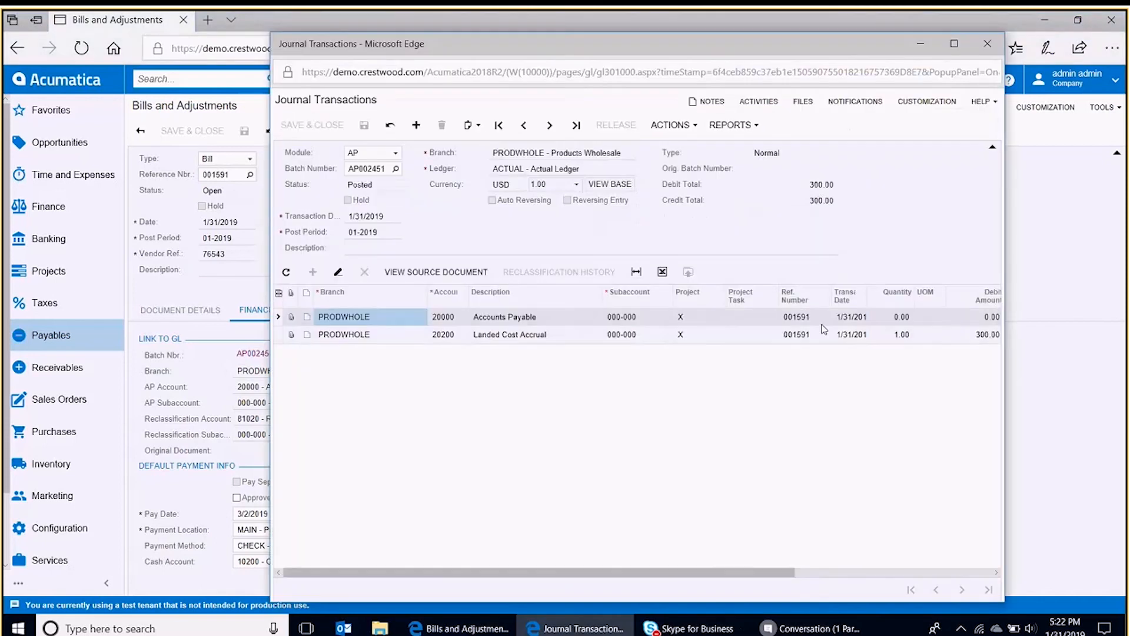
left_click(954, 44)
left_click(761, 296)
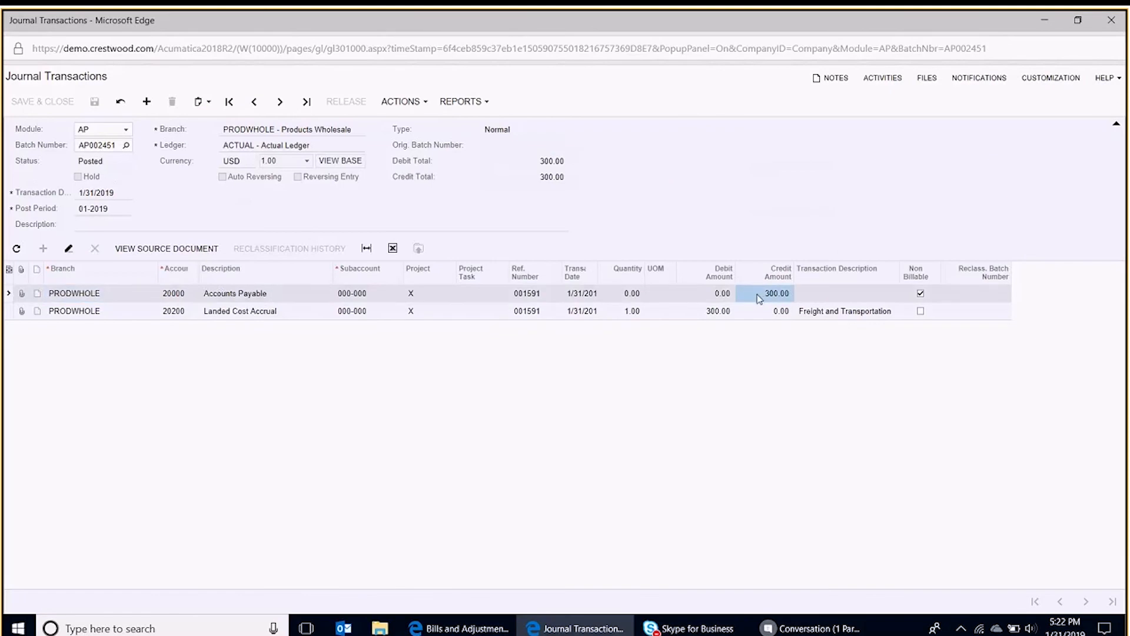
left_click(712, 313)
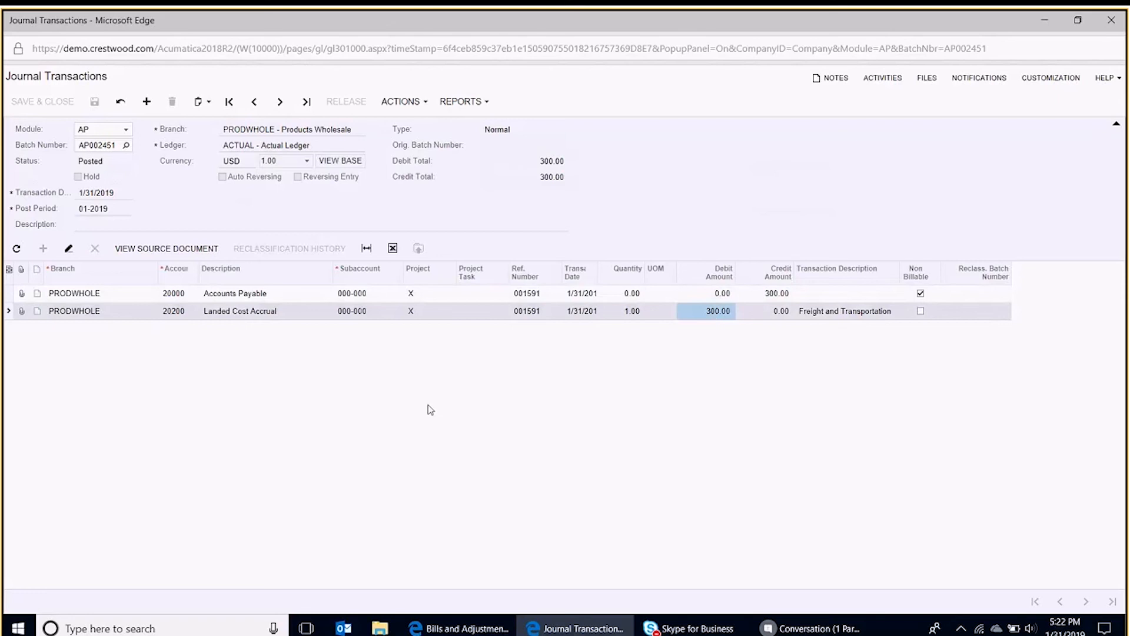